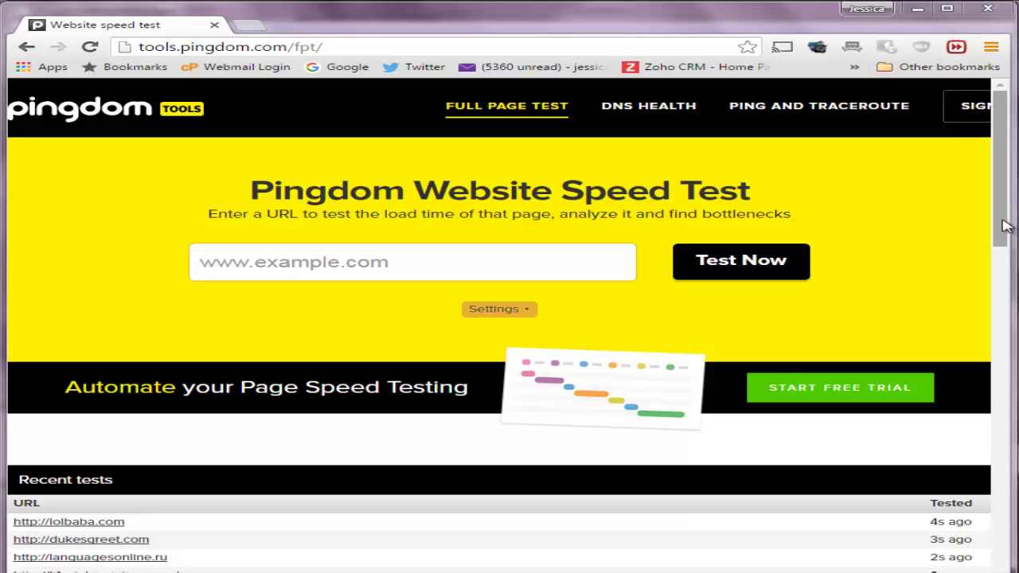
Look through the recently tested URLs on the Pingdom speed test page, reloading the page to refresh the list
left_click_drag(1005, 226, 1009, 286)
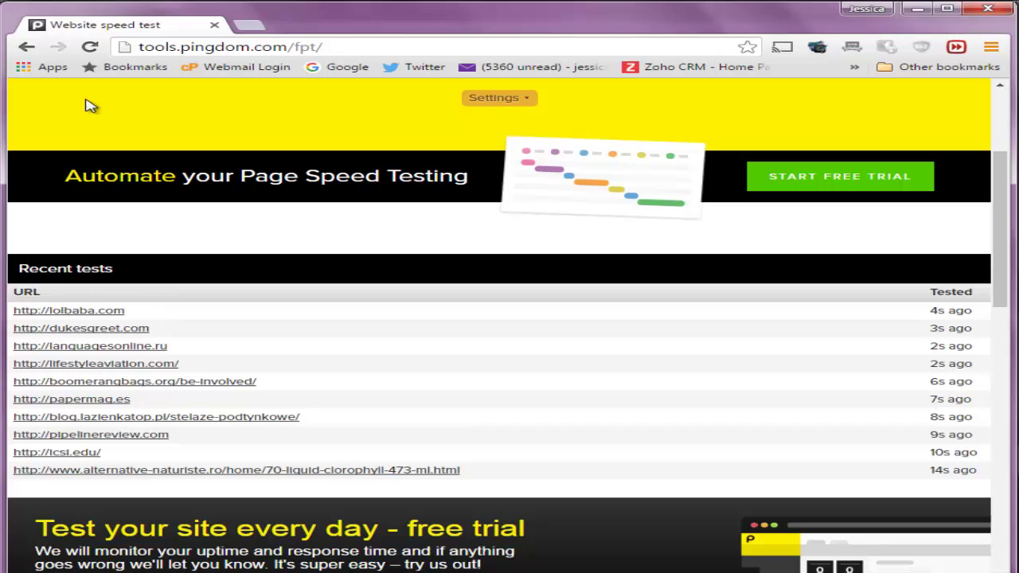
left_click(91, 49)
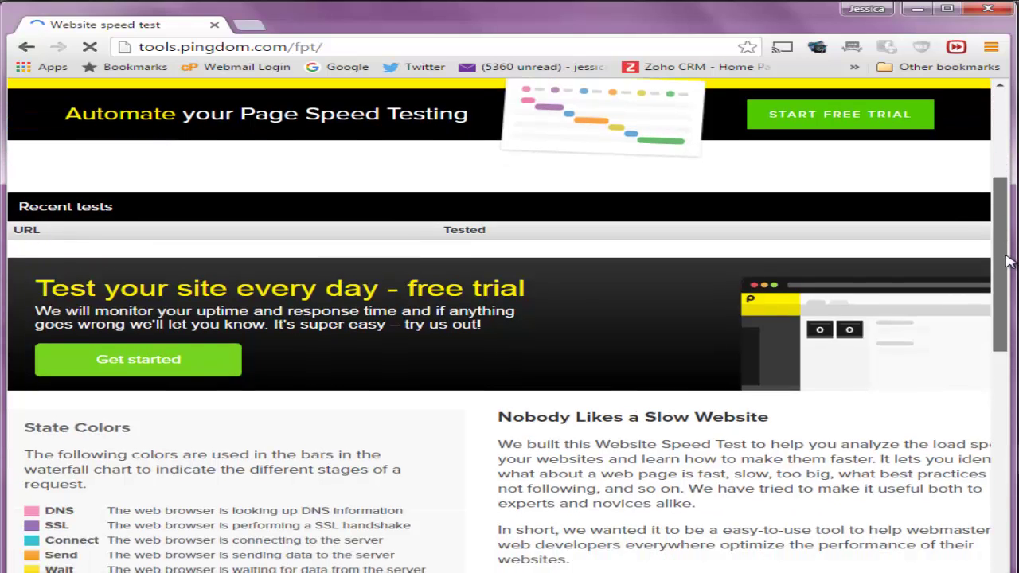
mouse_move(1006, 255)
left_mouse_down()
mouse_move(1007, 282)
mouse_move(1008, 273)
left_mouse_up()
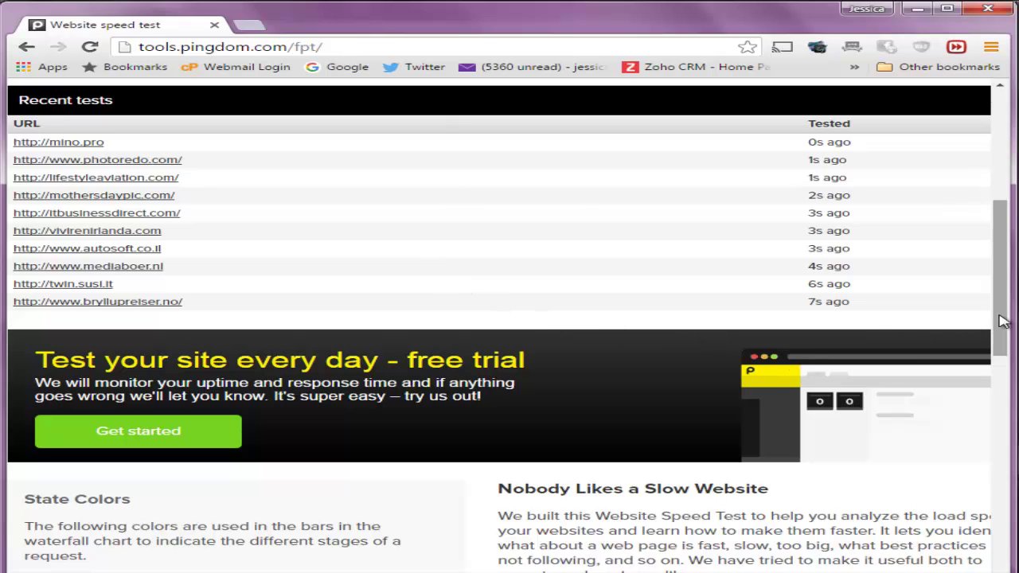
left_click_drag(1002, 320, 1013, 173)
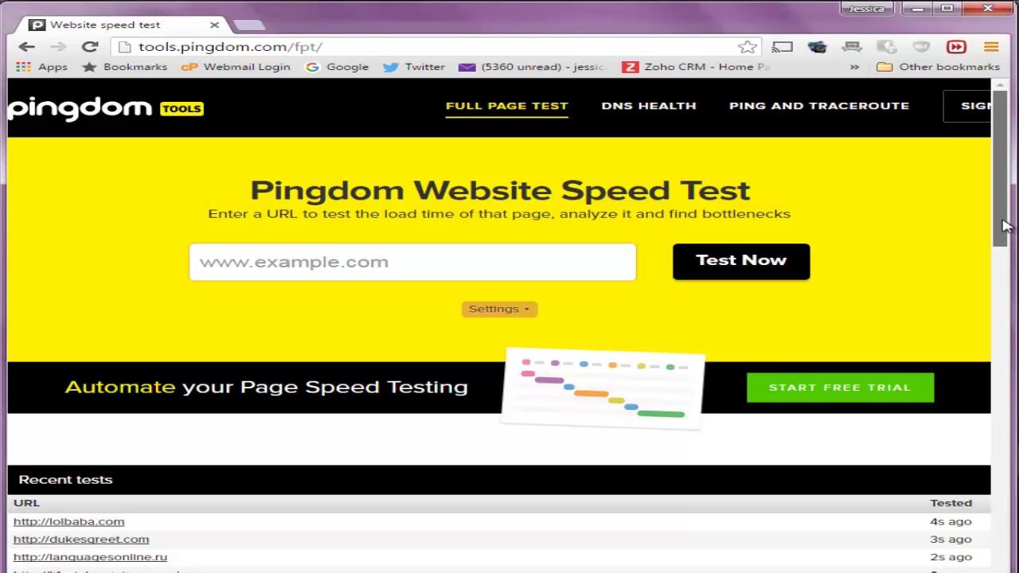
left_click_drag(1005, 226, 1009, 288)
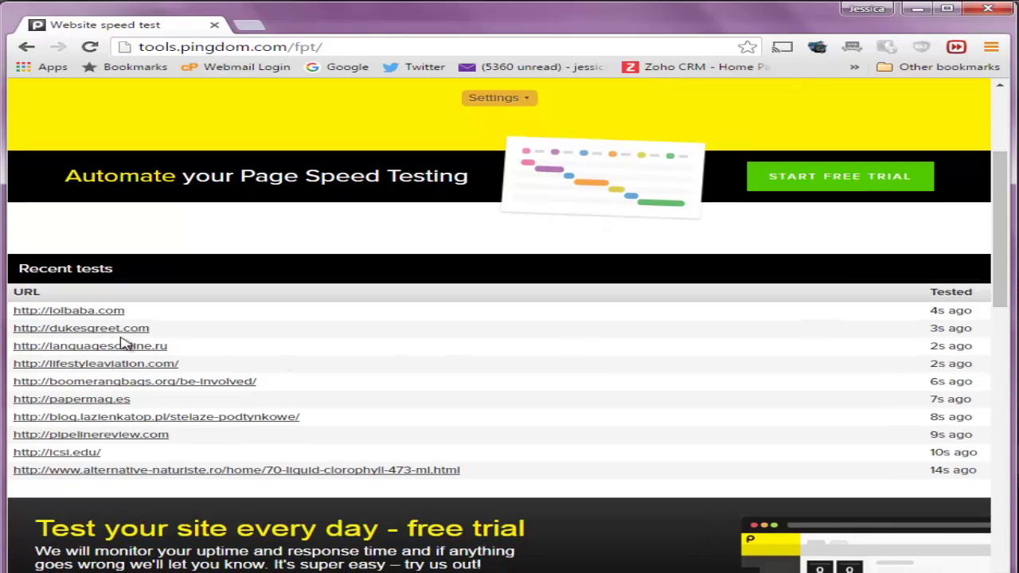
left_click(89, 46)
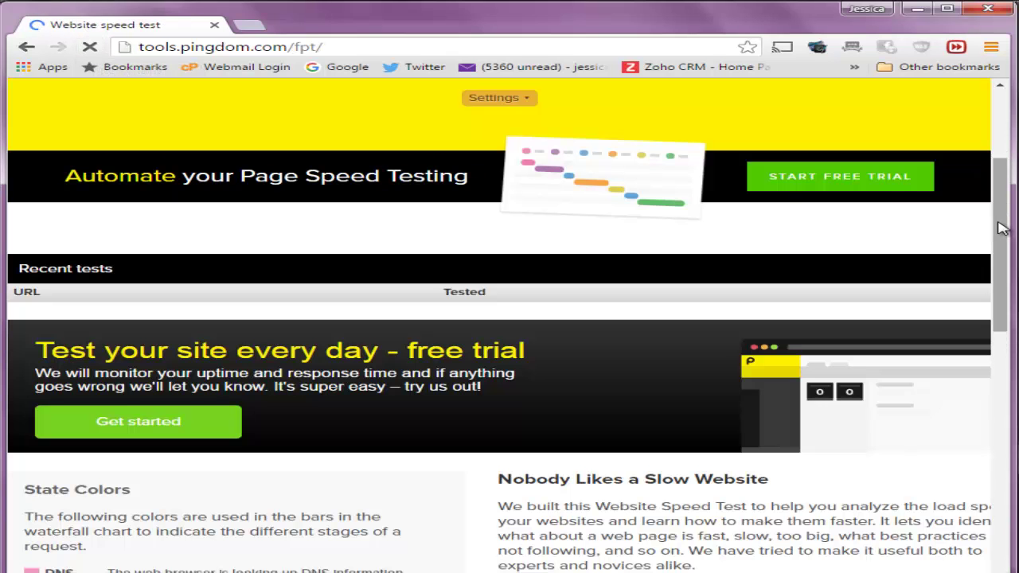
left_click_drag(1001, 228, 1009, 278)
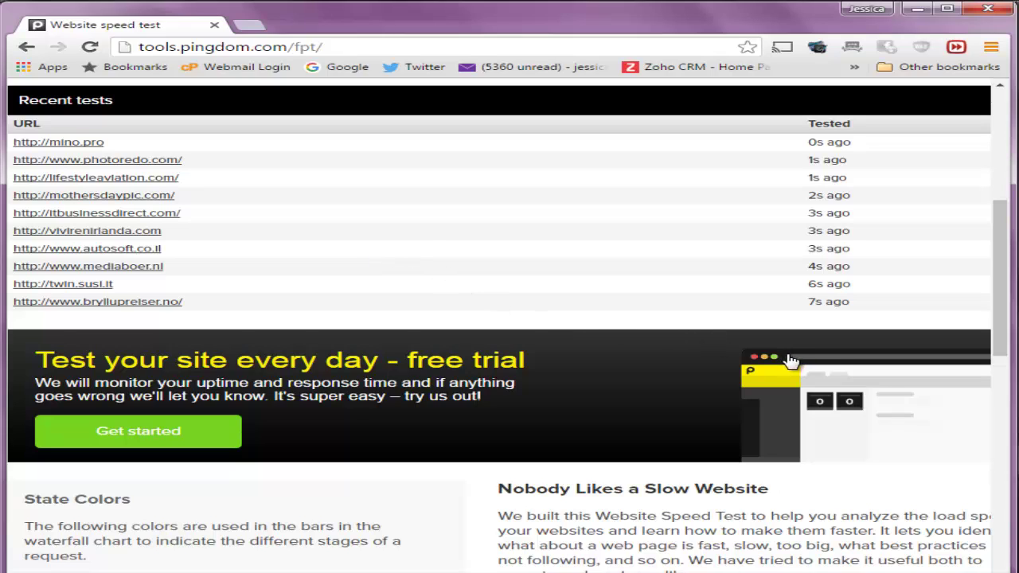
left_click_drag(1002, 321, 1013, 171)
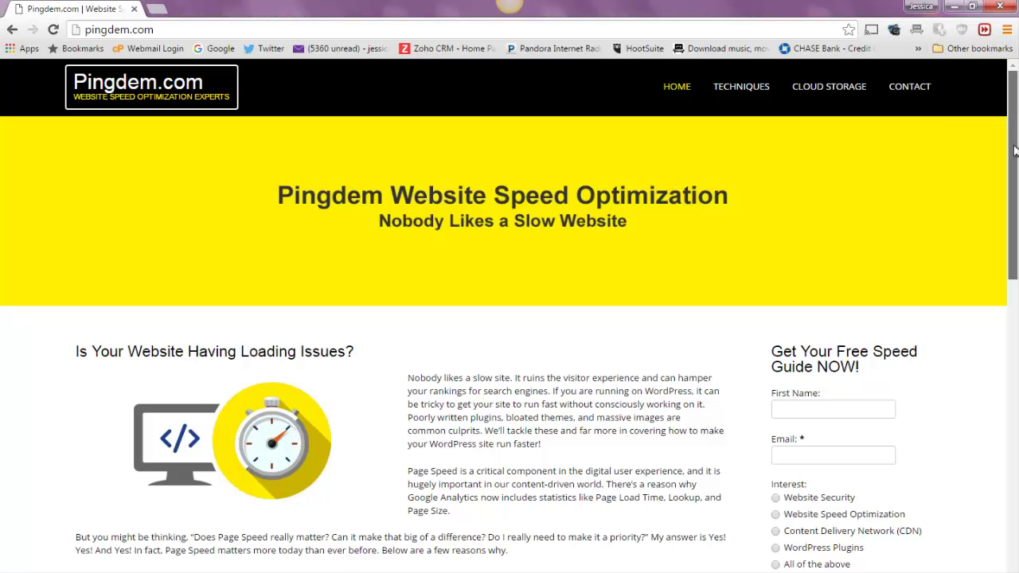
Look over the Pingdem.com home page and its navigation
left_click_drag(1015, 151, 1014, 130)
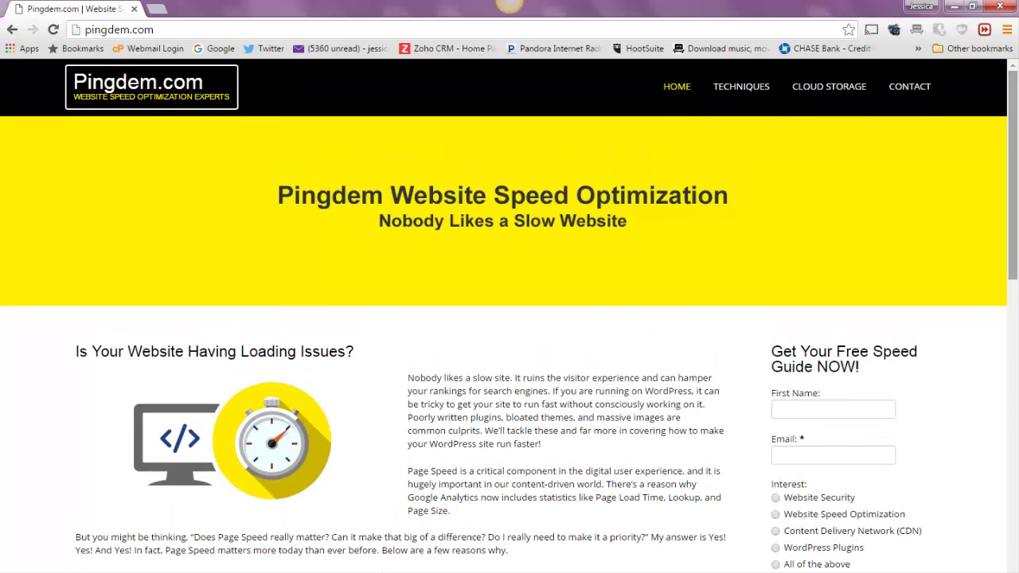
mouse_move(754, 94)
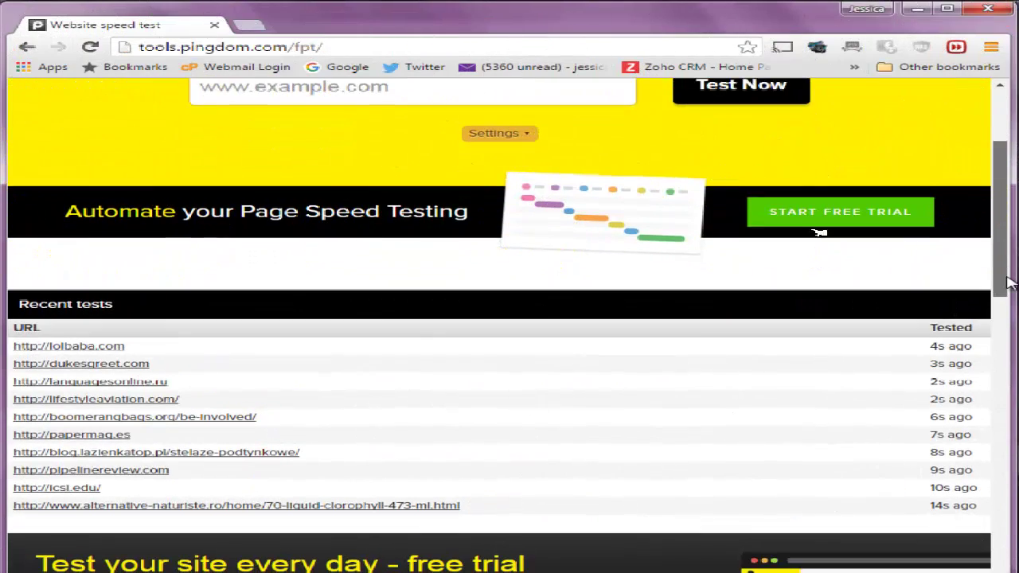
Return to the Pingdom speed test page and reload it to check the newest recent tests
scroll(1006, 283, "down", 1)
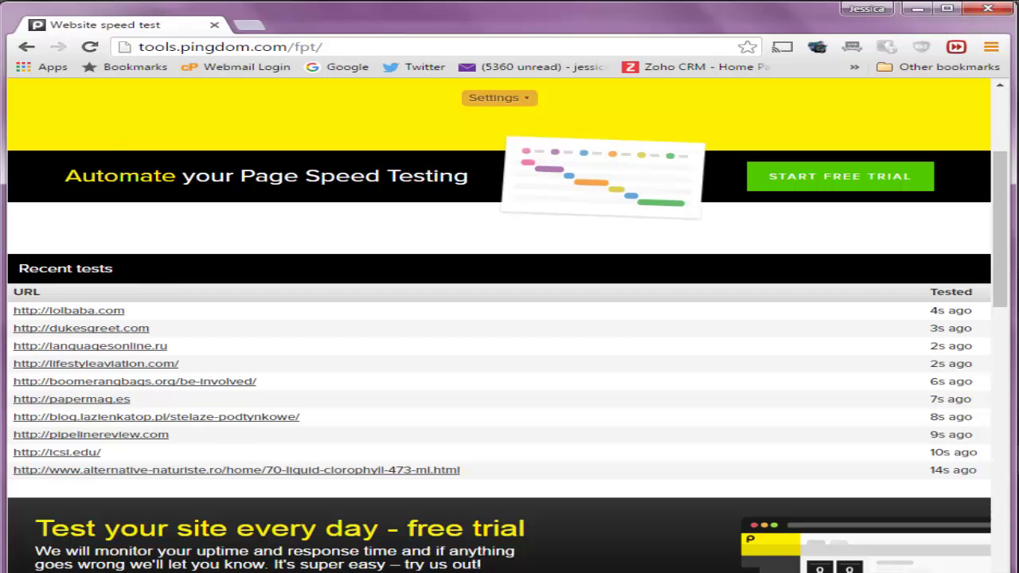
left_click(90, 47)
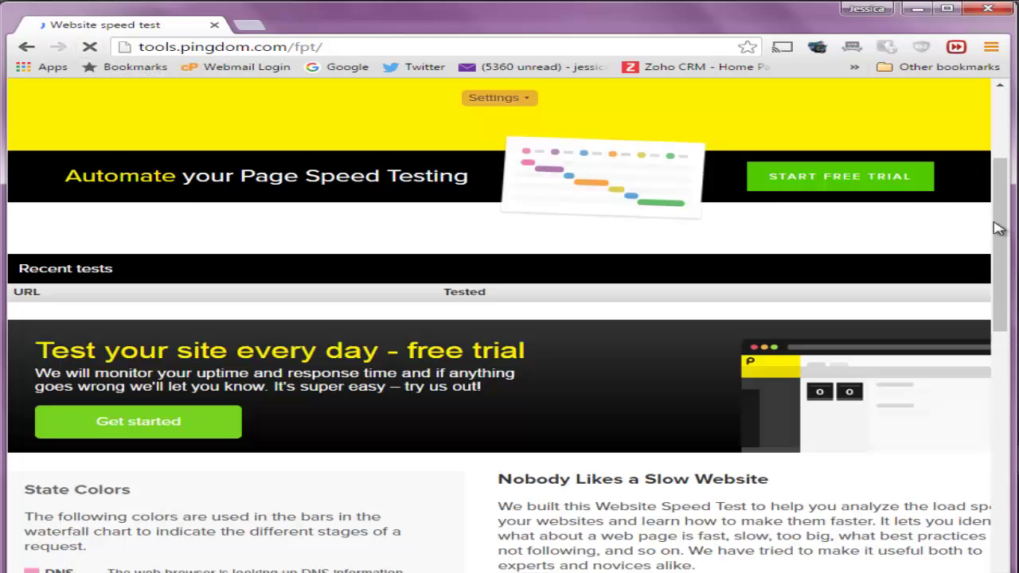
left_click_drag(1002, 227, 1008, 277)
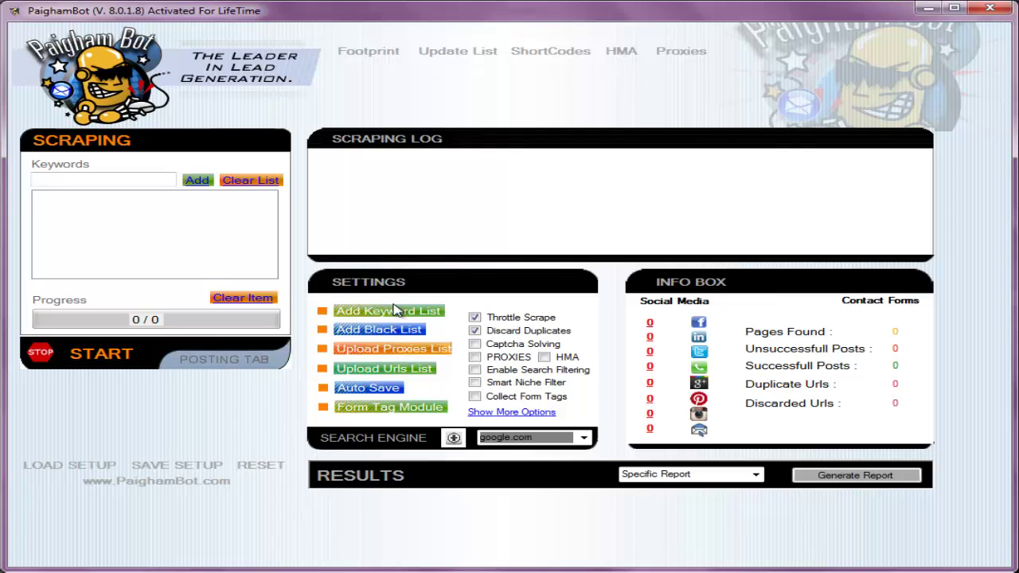
In PaighamBot's posting form, fill in the sender's name, email and phone, a spintax subject containing #website#, and the message body about slow loading
left_click(246, 360)
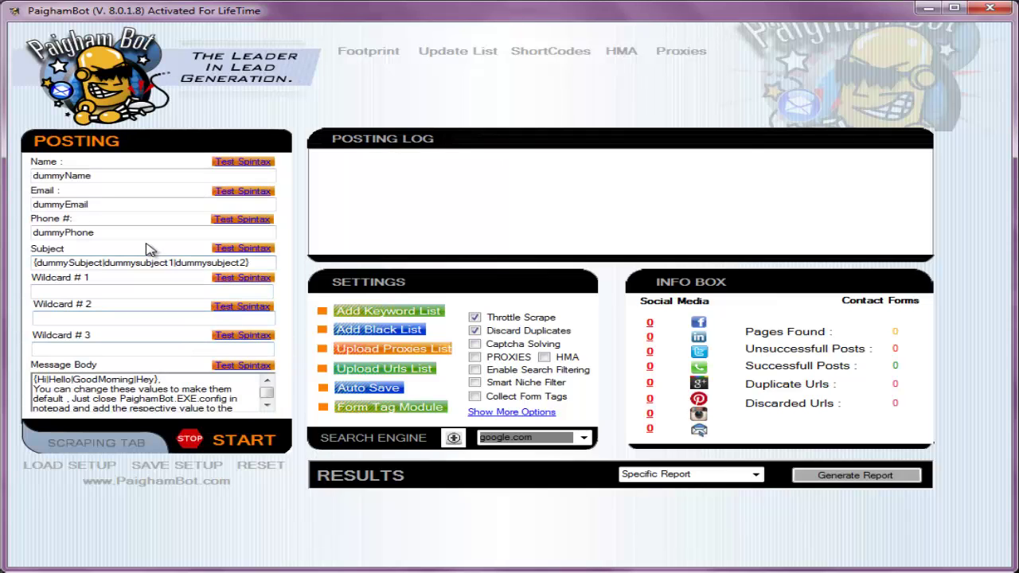
double_click(104, 176)
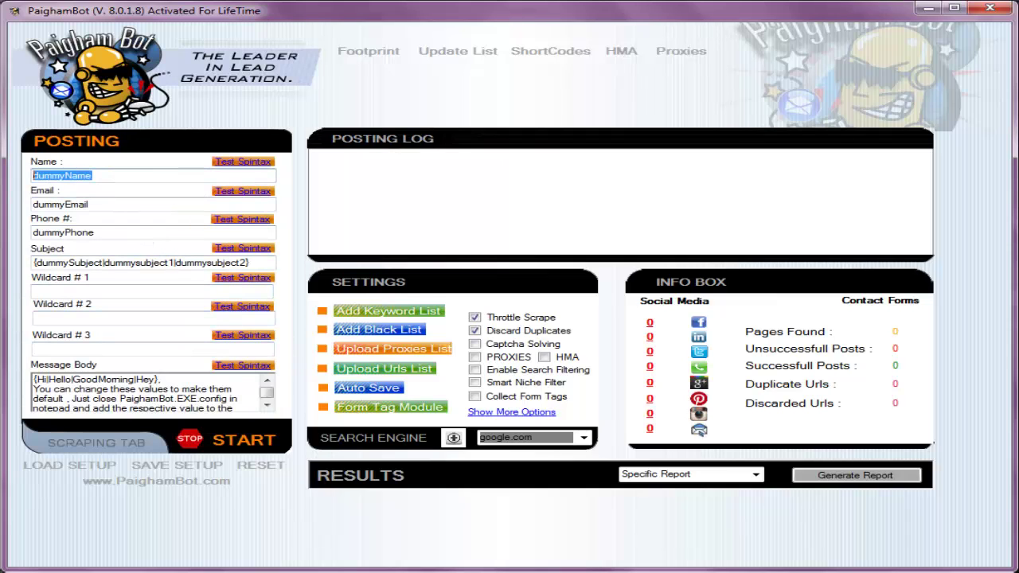
type("John Doe")
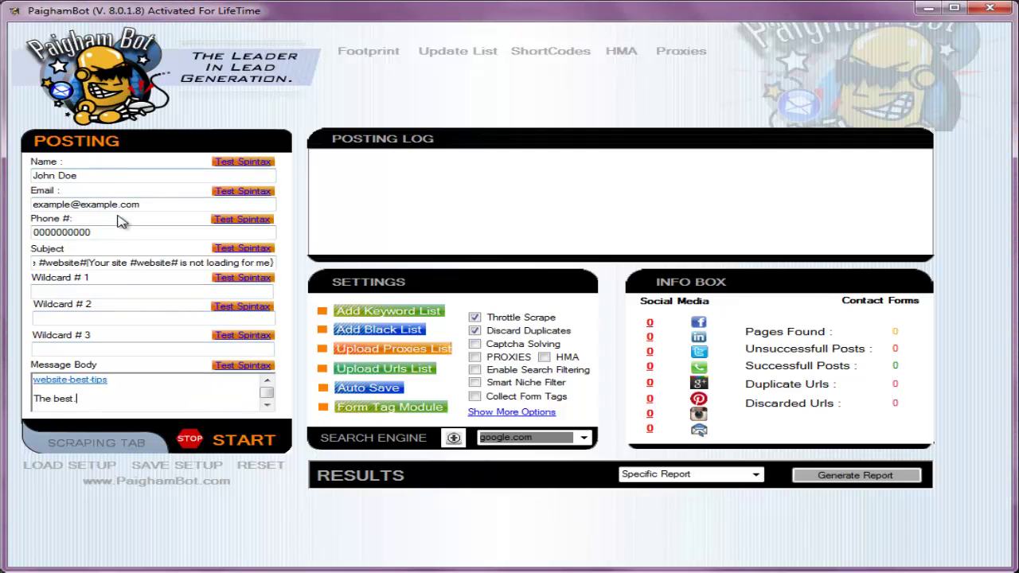
Read through the message body from its spintax greeting to the closing line "The best."
left_click(267, 381)
scroll(271, 383, "up", 5)
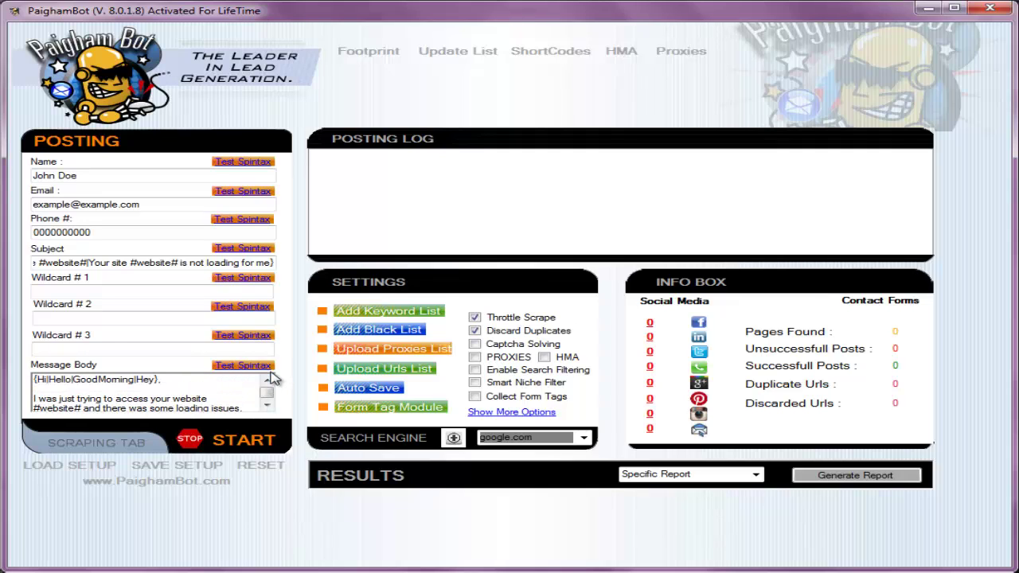
left_click(268, 407)
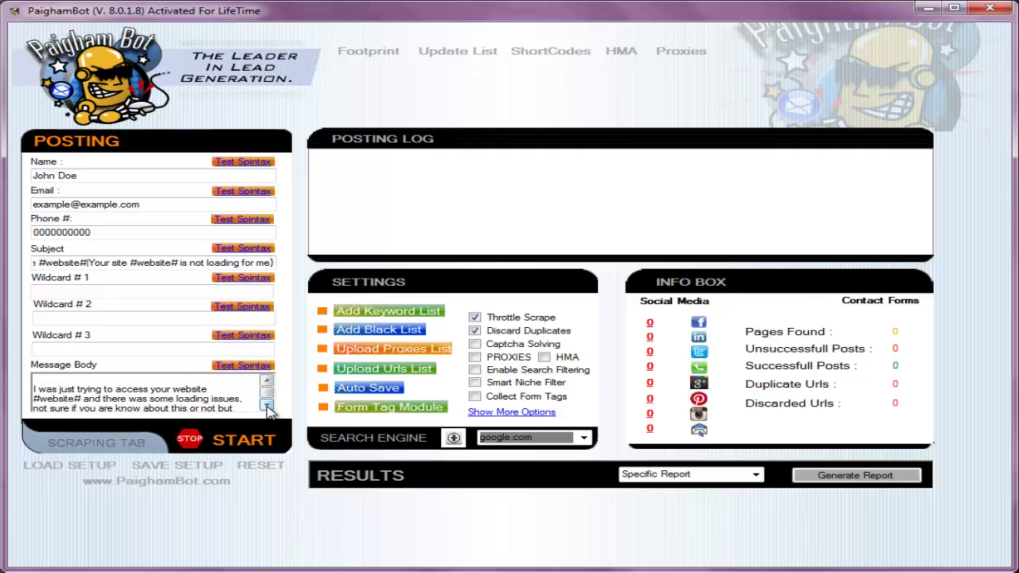
left_click(268, 407)
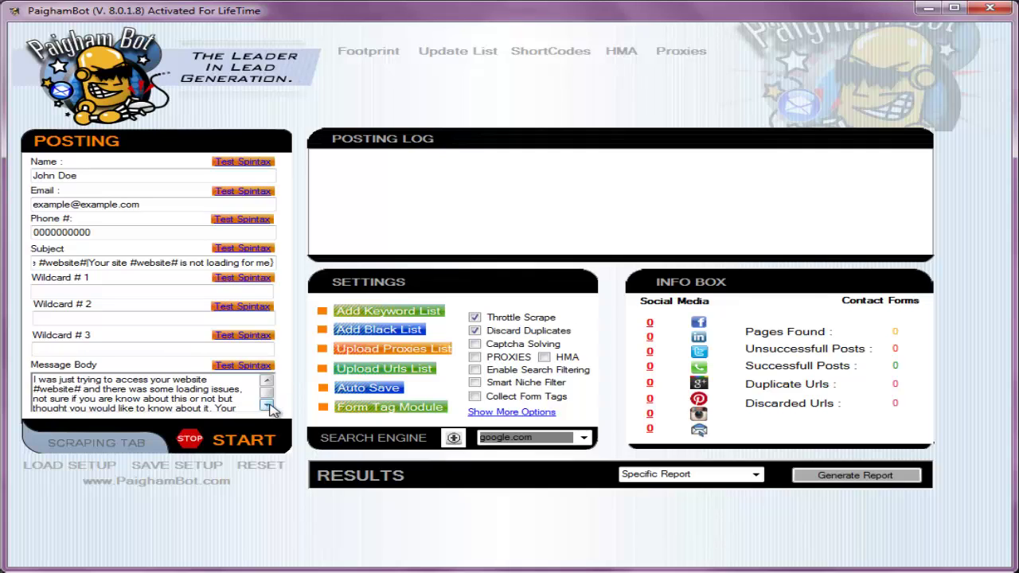
left_click(267, 406)
left_click(267, 407)
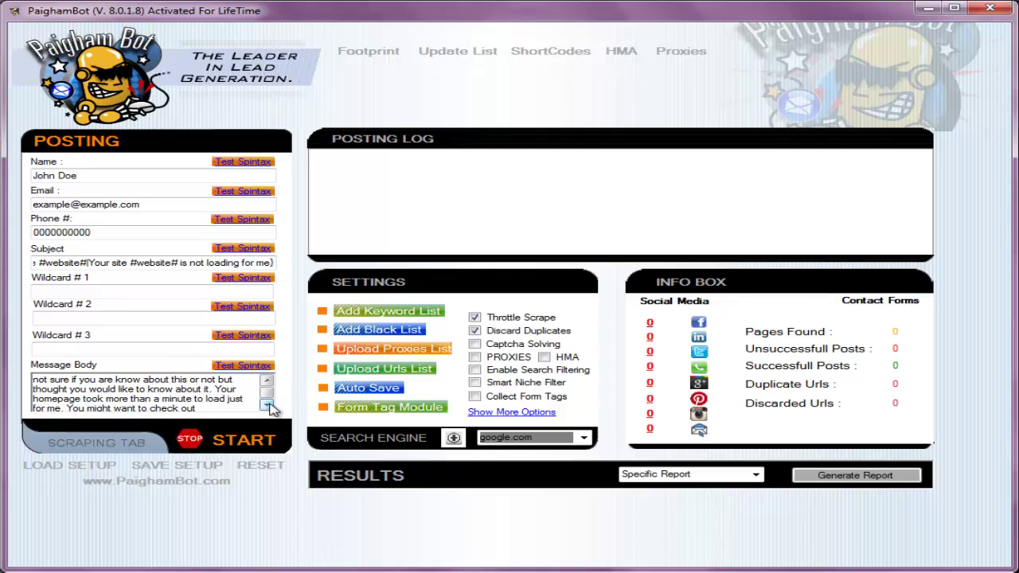
left_click(267, 406)
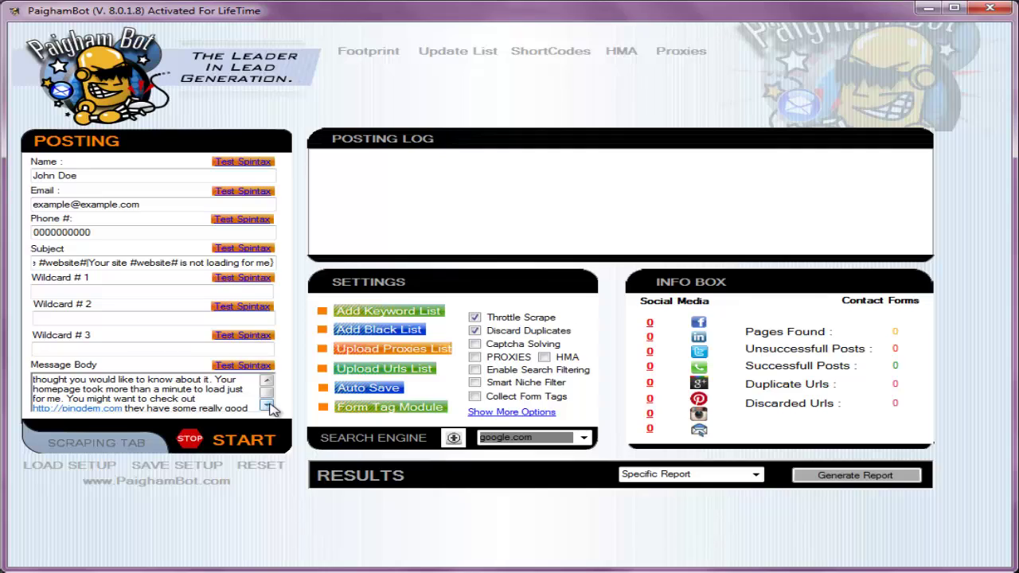
left_click(268, 407)
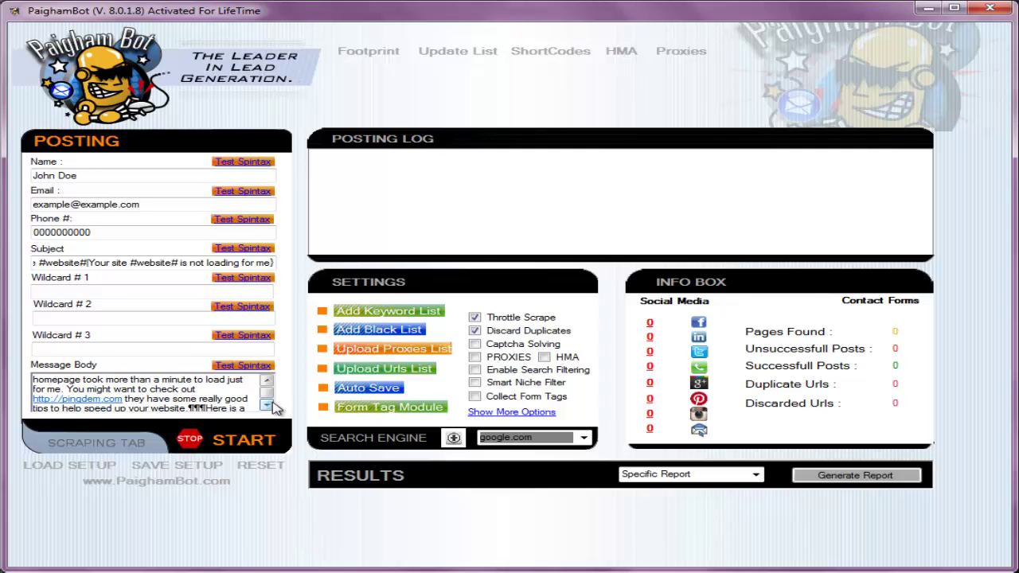
left_click(267, 406)
left_click(268, 406)
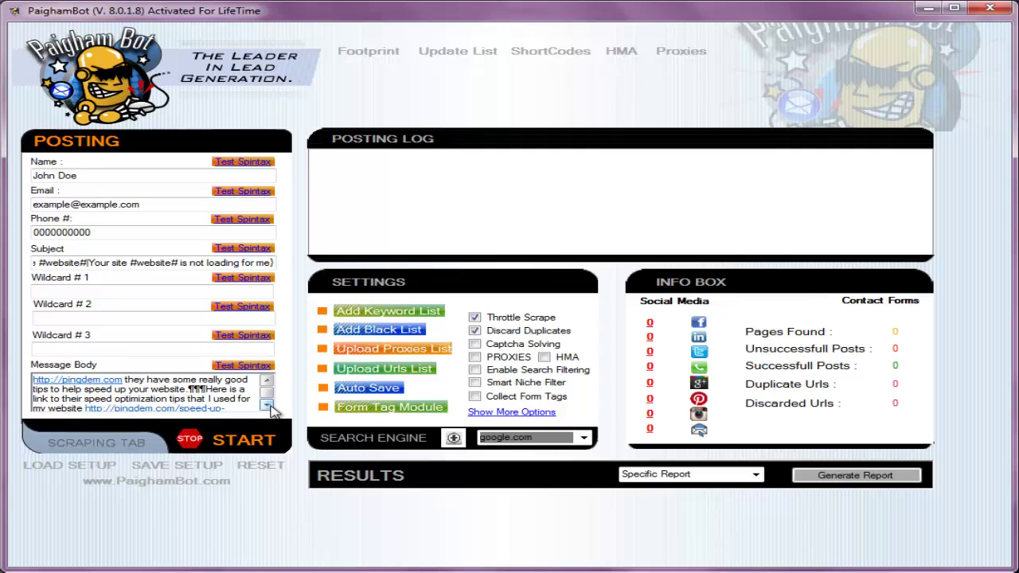
left_click(268, 407)
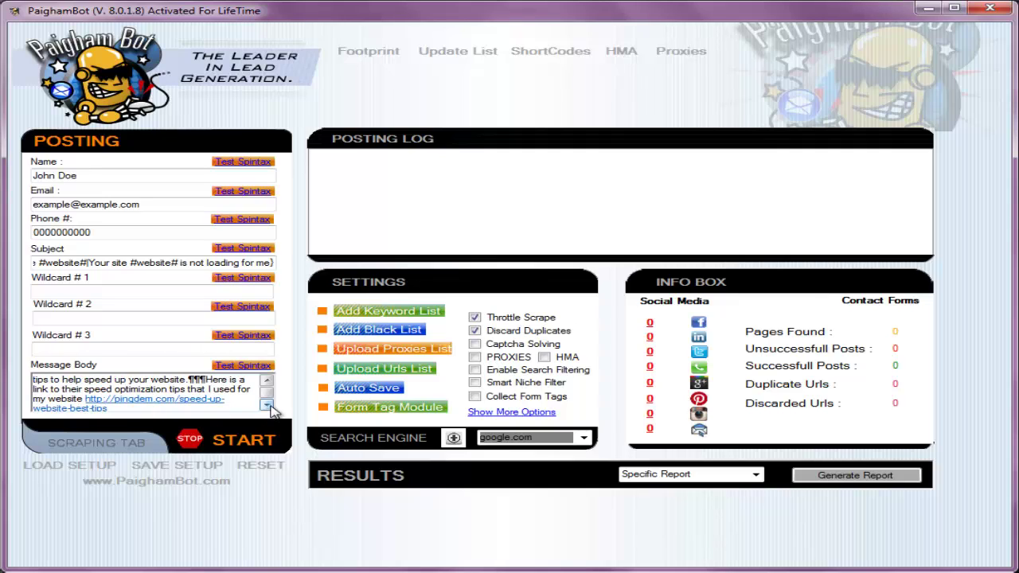
key("Return")
key("Return")
type("The best")
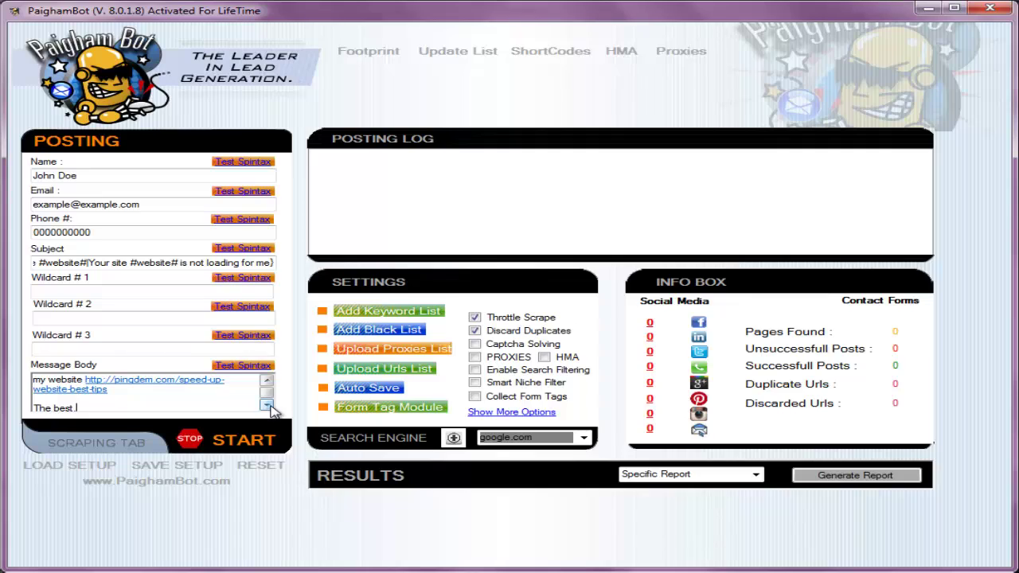
key("BackSpace")
type(".")
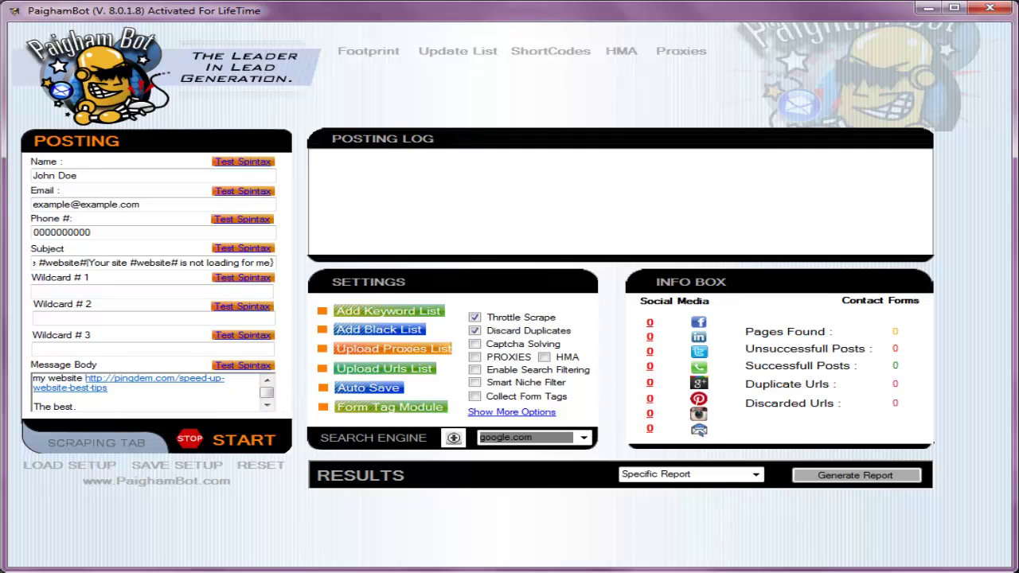
Reread the message body from the beginning, checking the #website# shortcode and the pingdem.com links
left_click(268, 379)
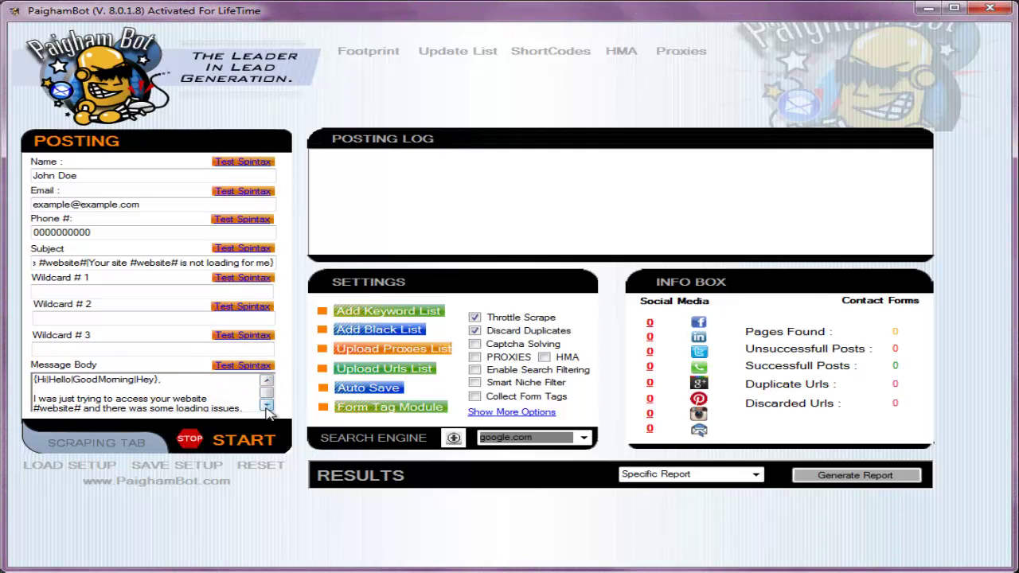
left_click(268, 406)
left_click(268, 406)
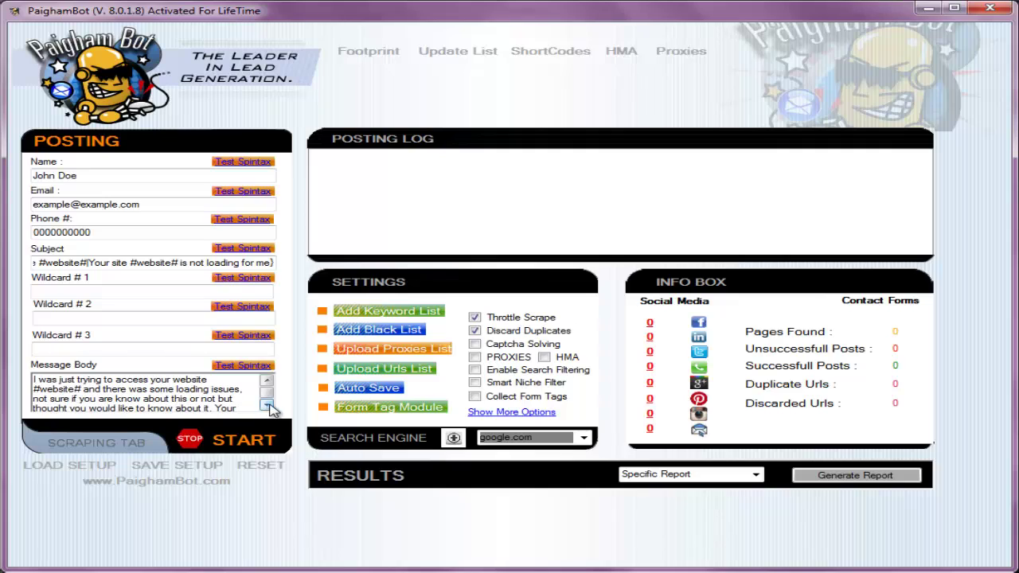
left_click(268, 406)
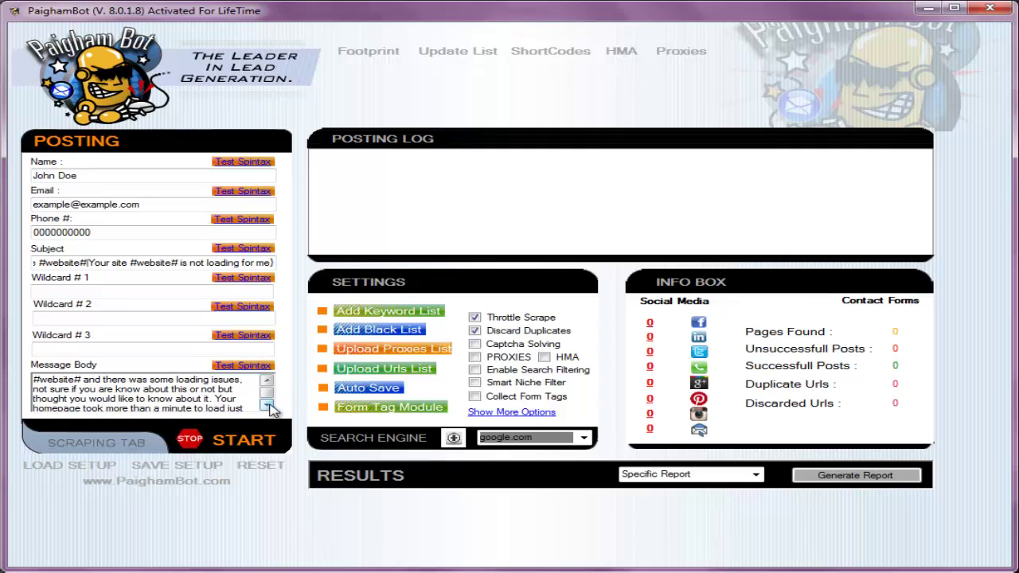
left_click(268, 406)
left_click(268, 406)
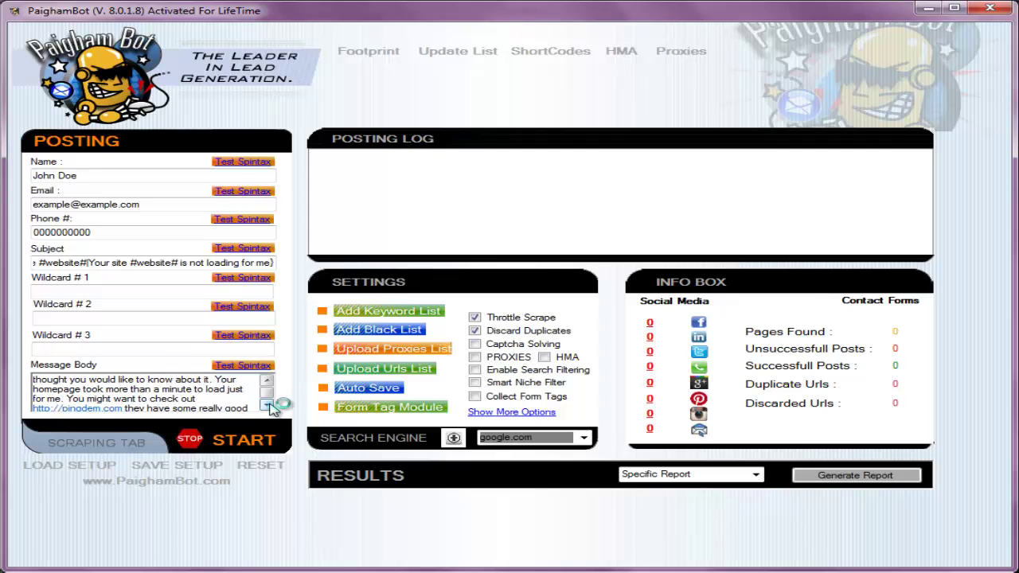
left_click(269, 406)
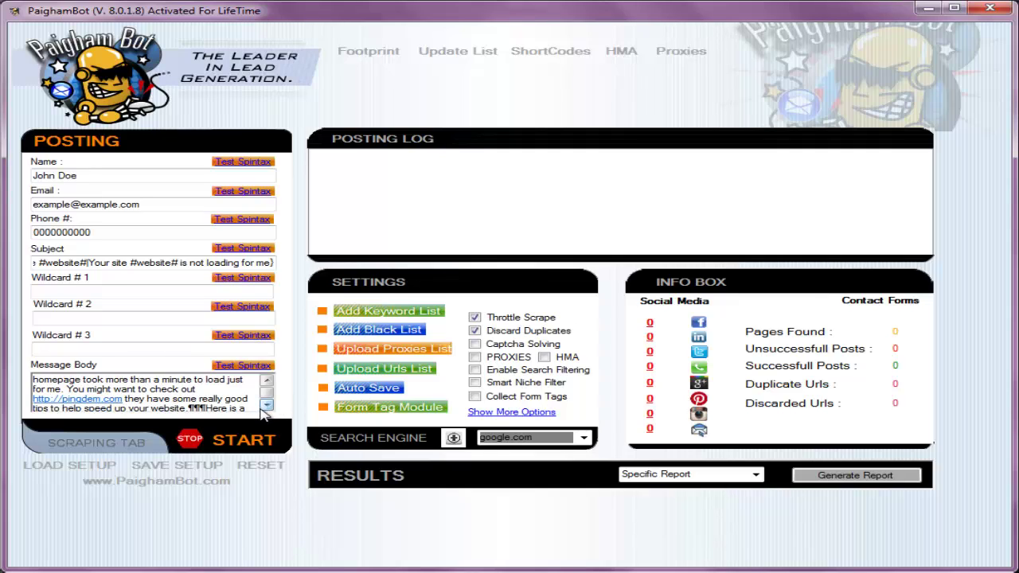
left_click(269, 406)
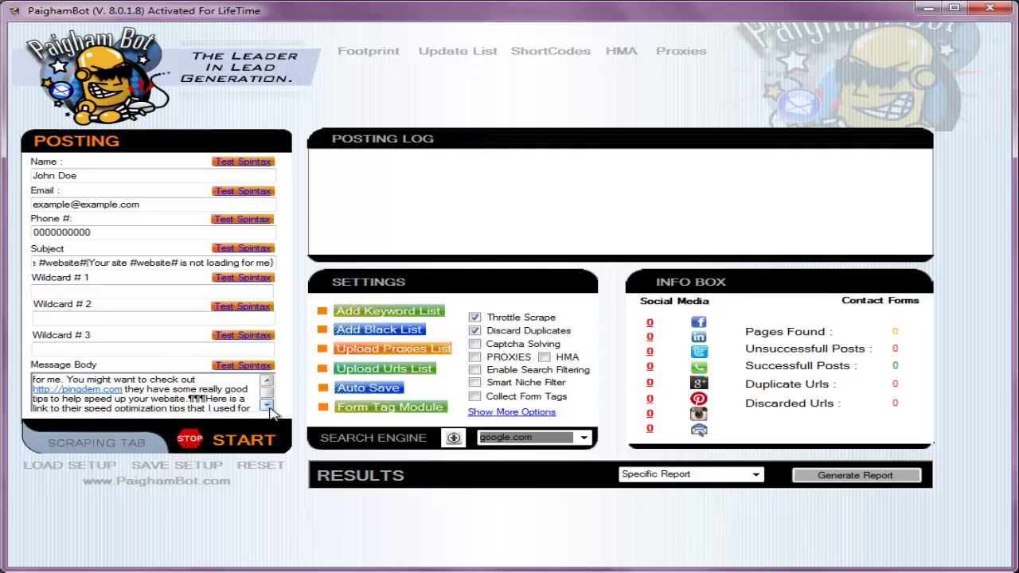
left_click(268, 406)
left_click(269, 406)
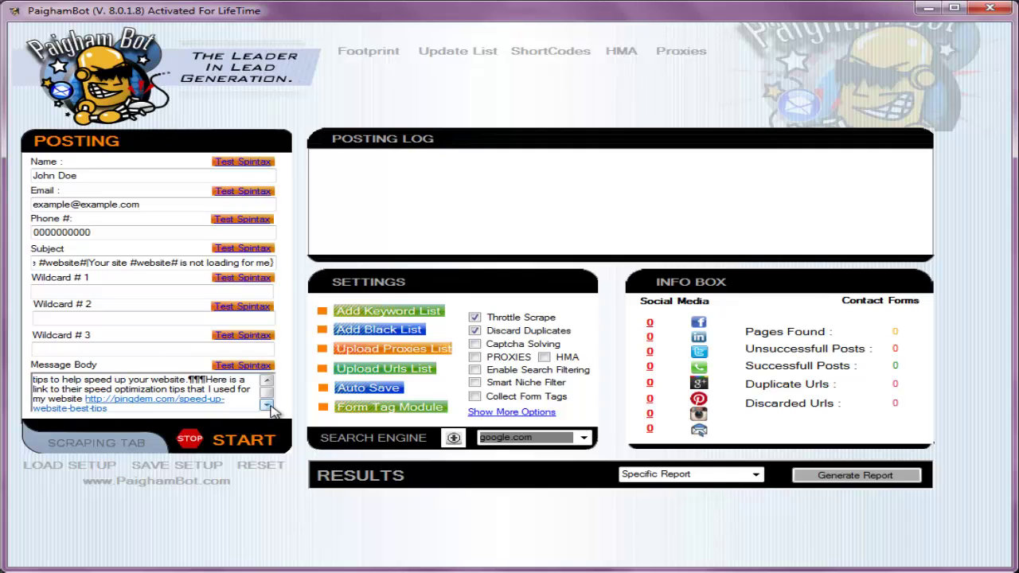
left_click(268, 406)
left_click(268, 406)
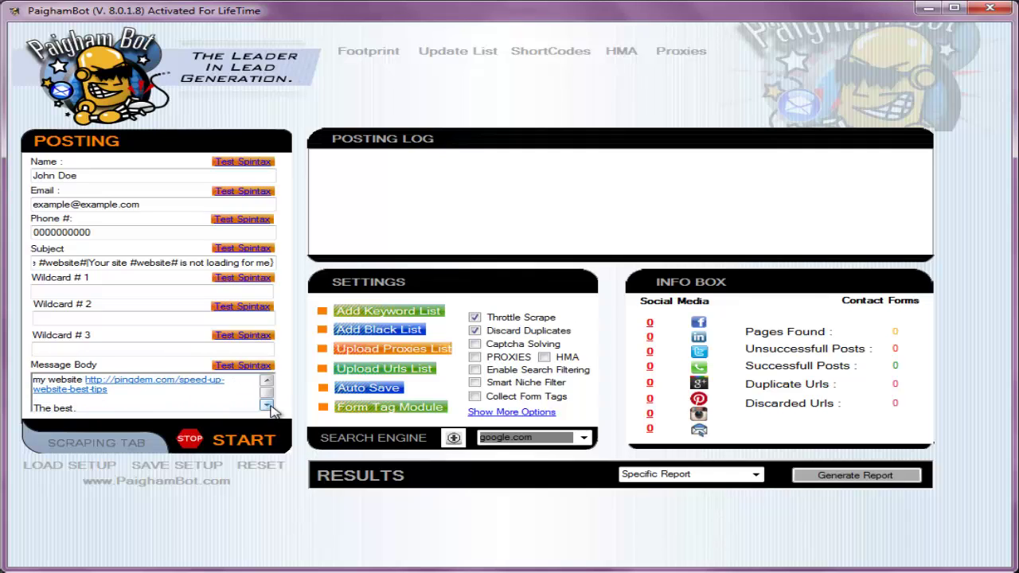
left_click(269, 406)
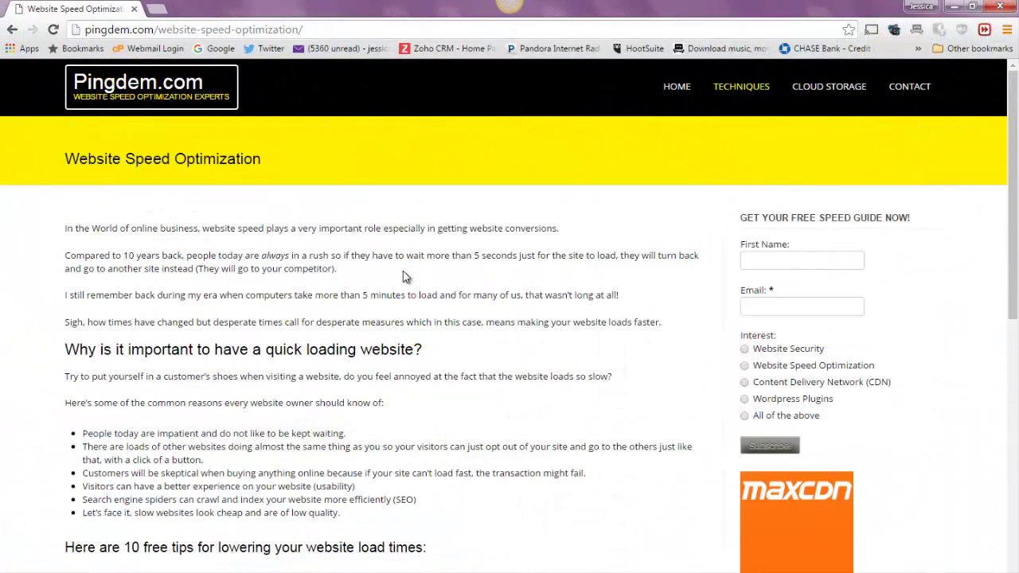
Switch to Chrome, skim the Website Speed Optimization article on Pingdem.com, and return to the site's home page
scroll(418, 282, "down", 3)
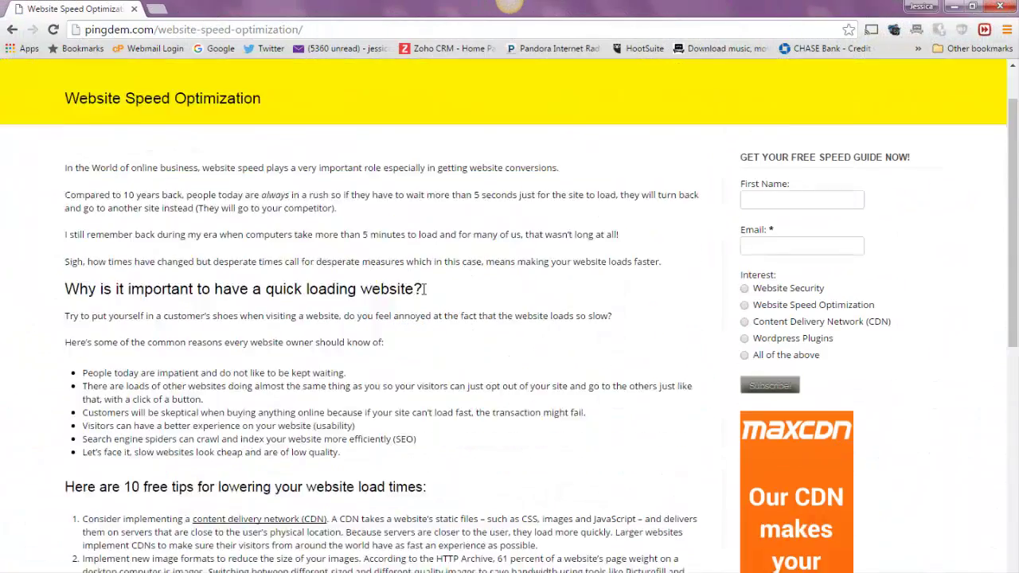
scroll(430, 293, "down", 2)
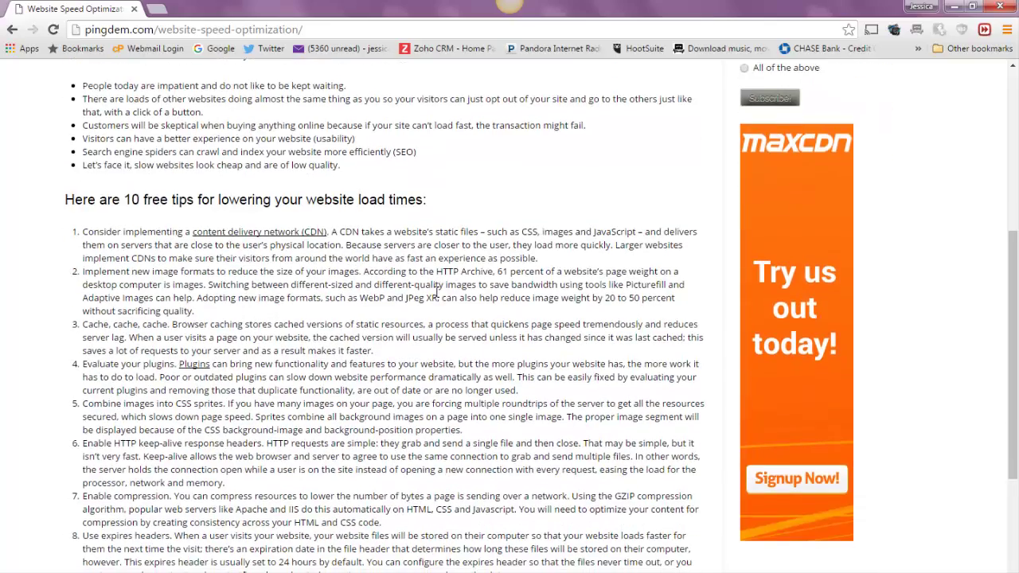
scroll(437, 291, "down", 3)
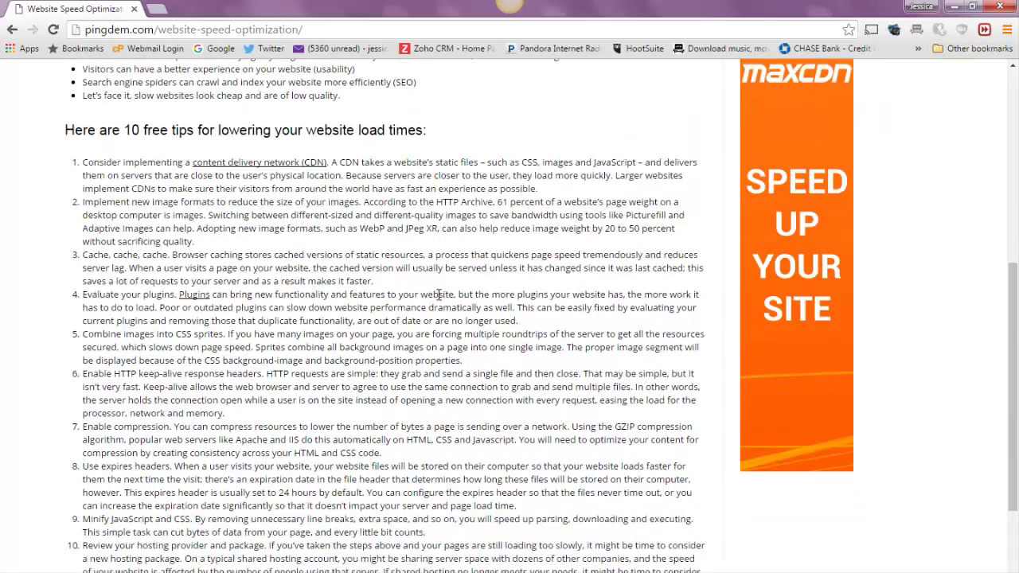
scroll(436, 300, "up", 10)
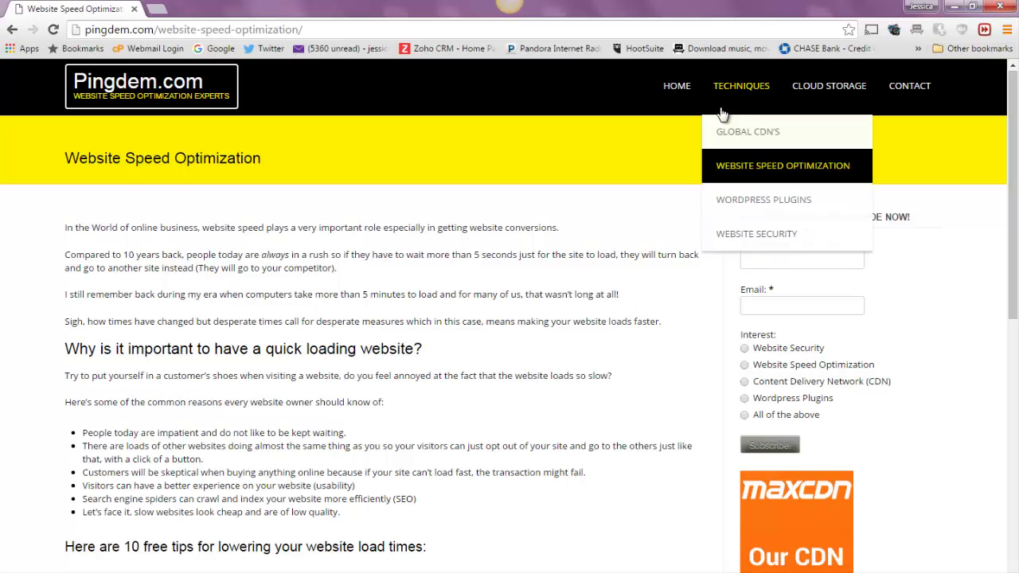
left_click(680, 88)
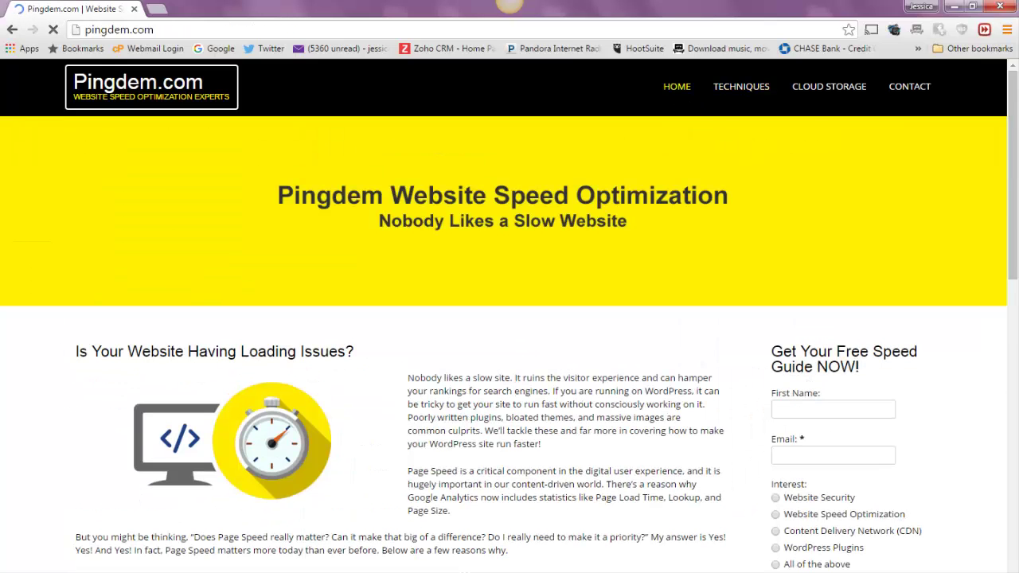